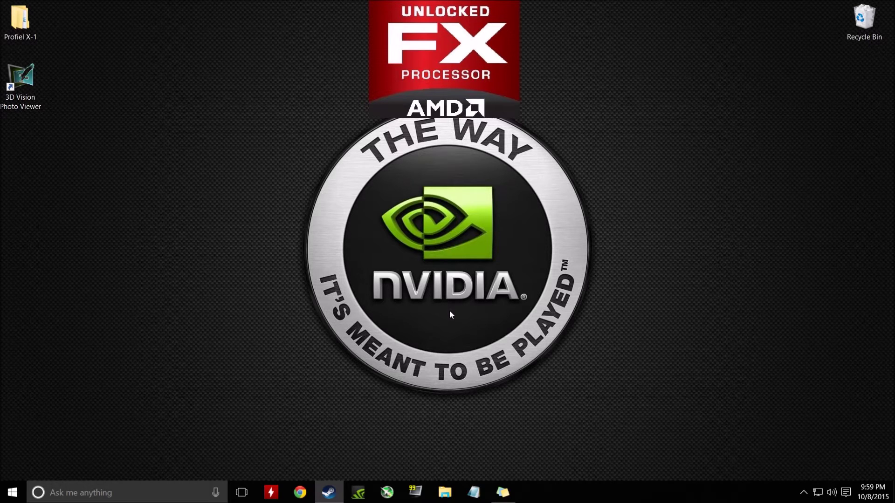
- Launch Afterburner and show GPU temperature, GPU usage and RAM usage in the OSD
left_click(387, 492)
left_click(501, 270)
left_click(413, 289)
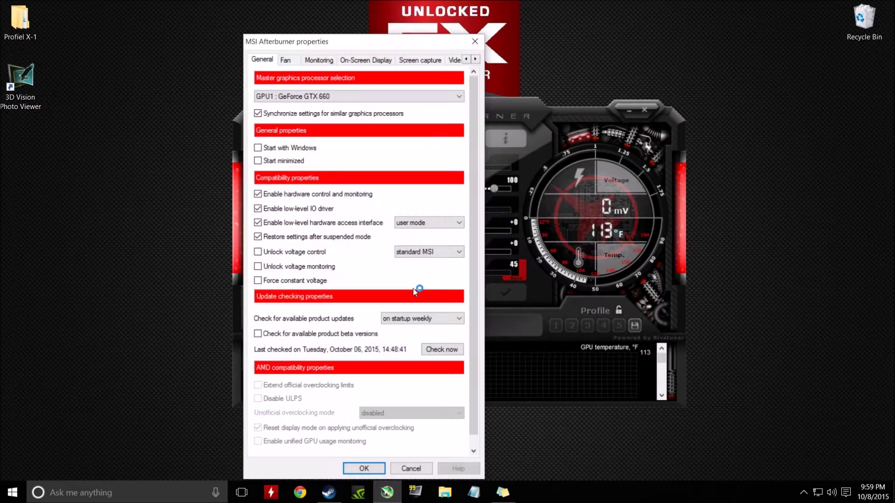
left_click(319, 60)
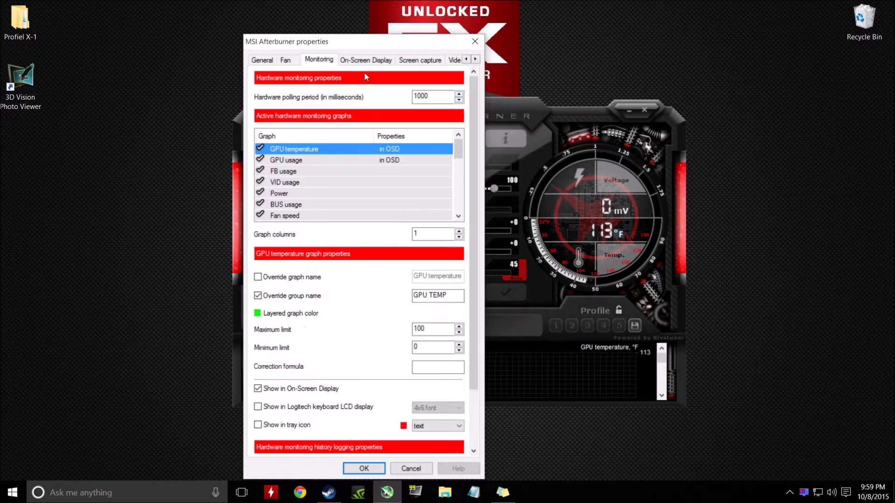
left_click_drag(459, 148, 455, 210)
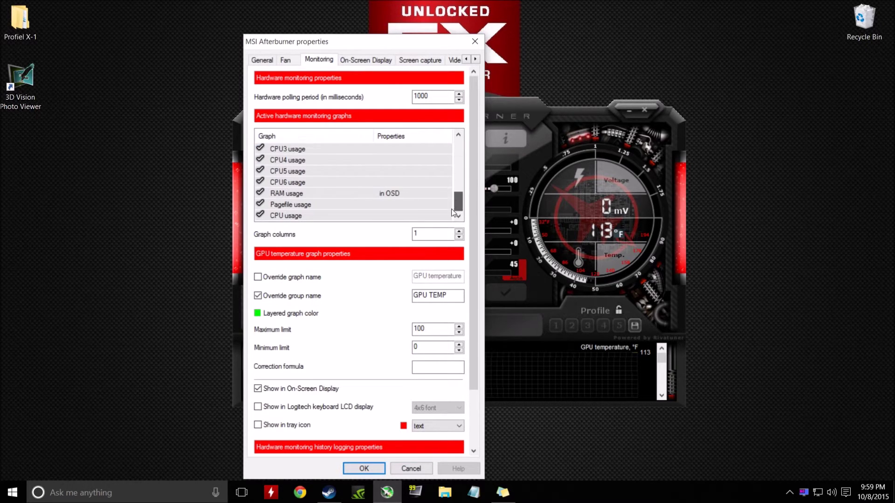
left_click(363, 468)
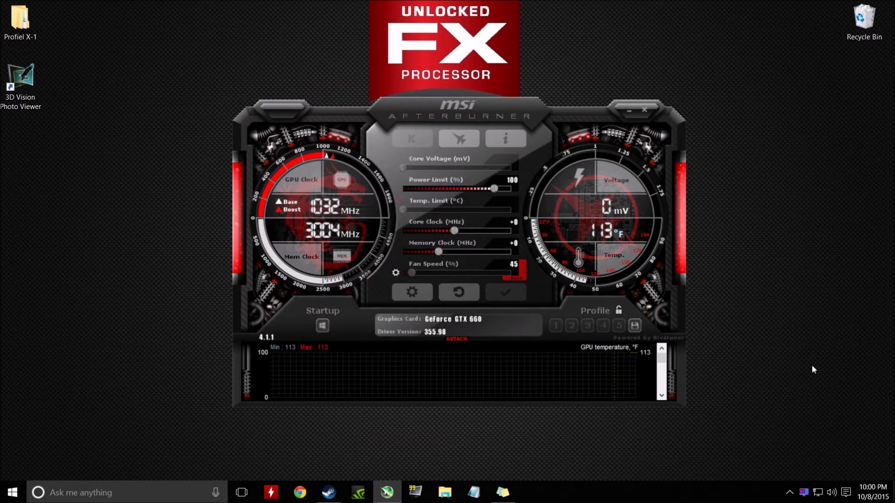
- Open RivaTuner Statistics Server from the tray and set the OSD text colour to green
left_click(790, 494)
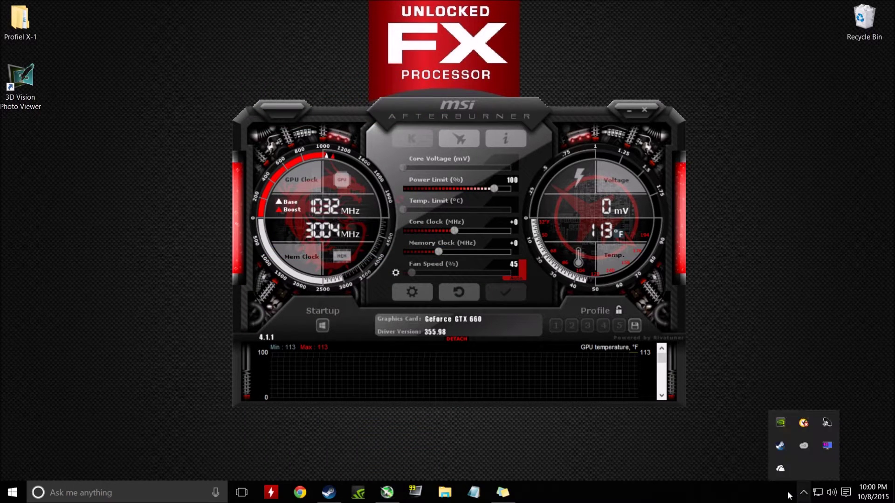
left_click(828, 448)
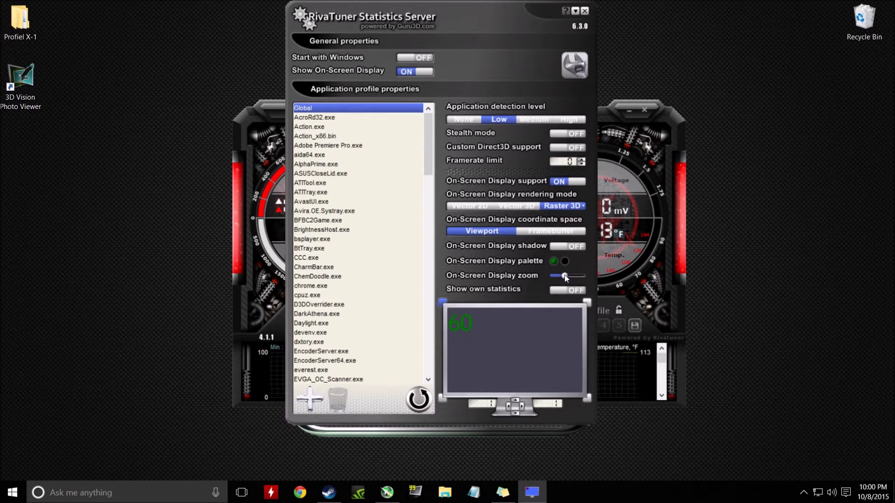
left_click(556, 264)
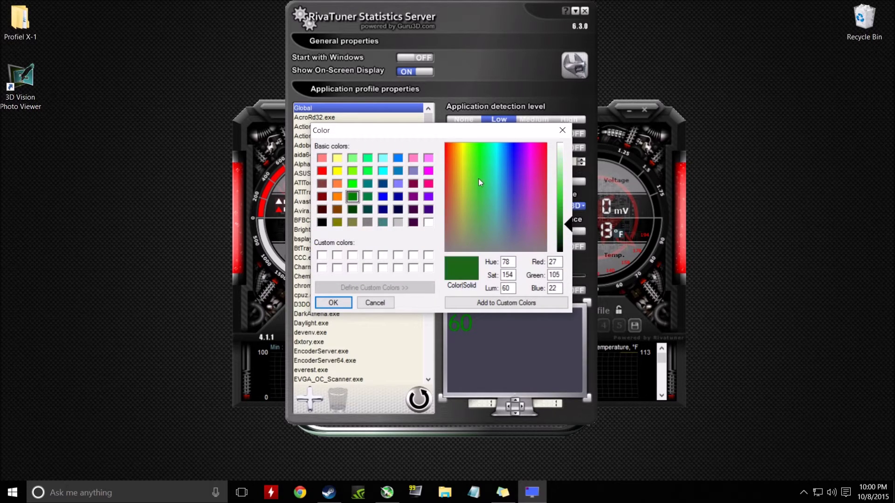
left_click(563, 131)
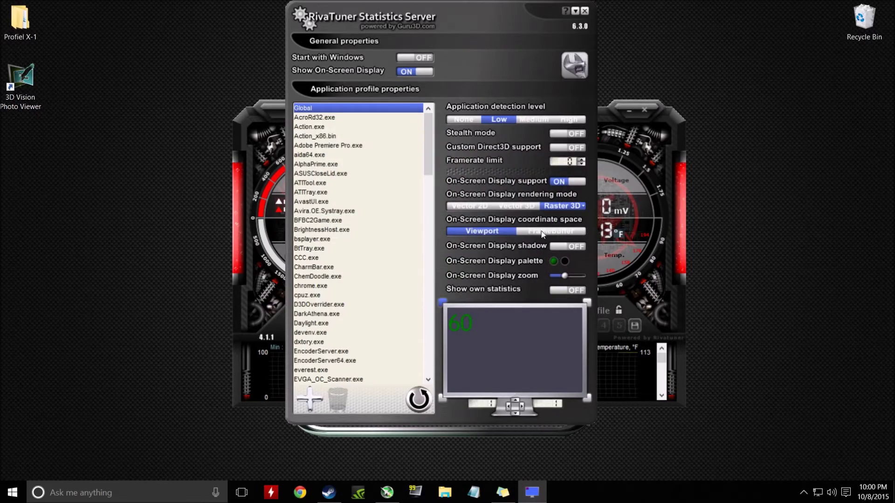